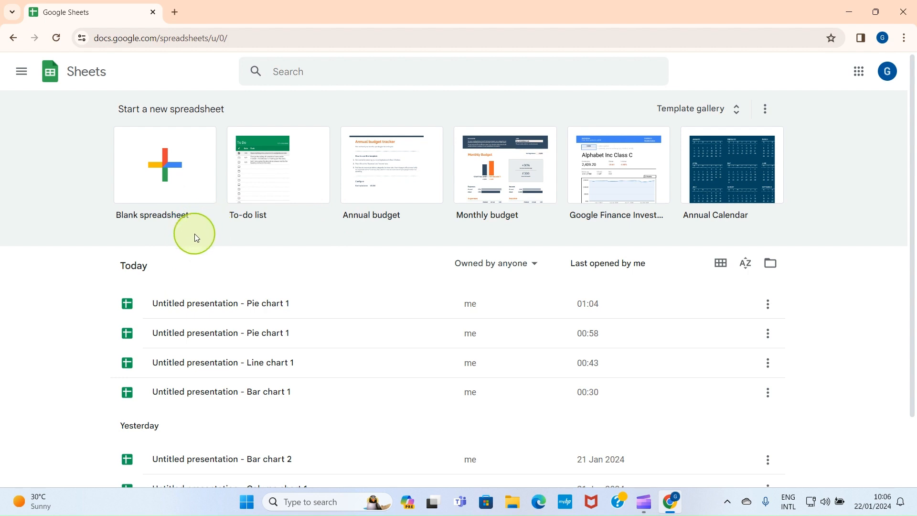
Create a blank spreadsheet and make the headings of the graduates-by-year table bold.
left_click(164, 171)
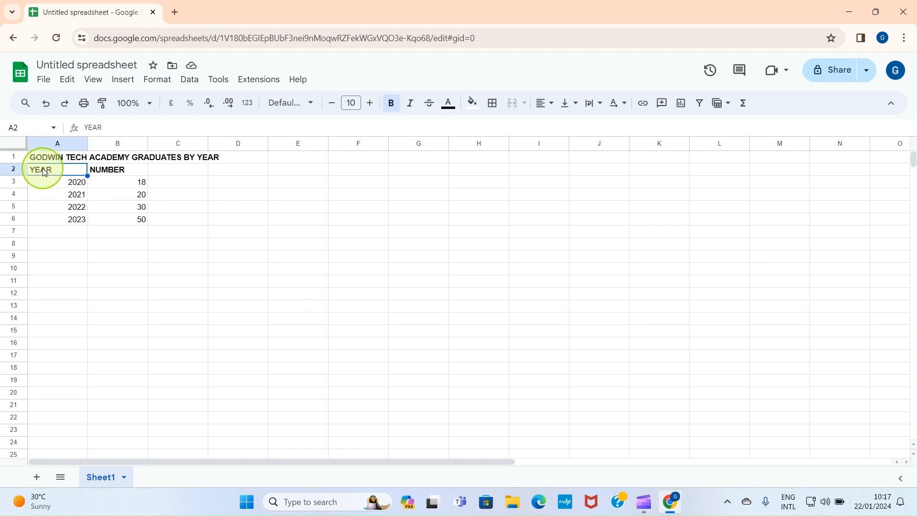
key("ctrl+b")
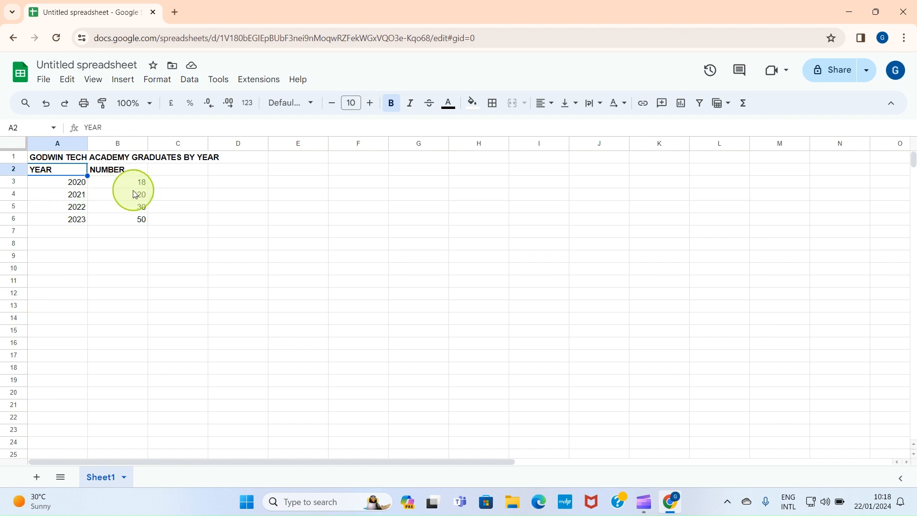
Review the number of graduates listed for each year from 2020 to 2023.
left_click(72, 184)
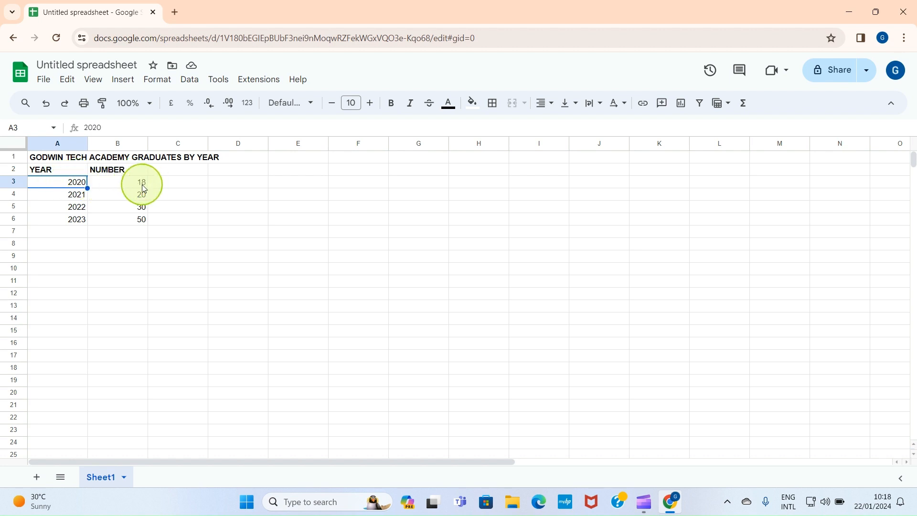
left_click(65, 194)
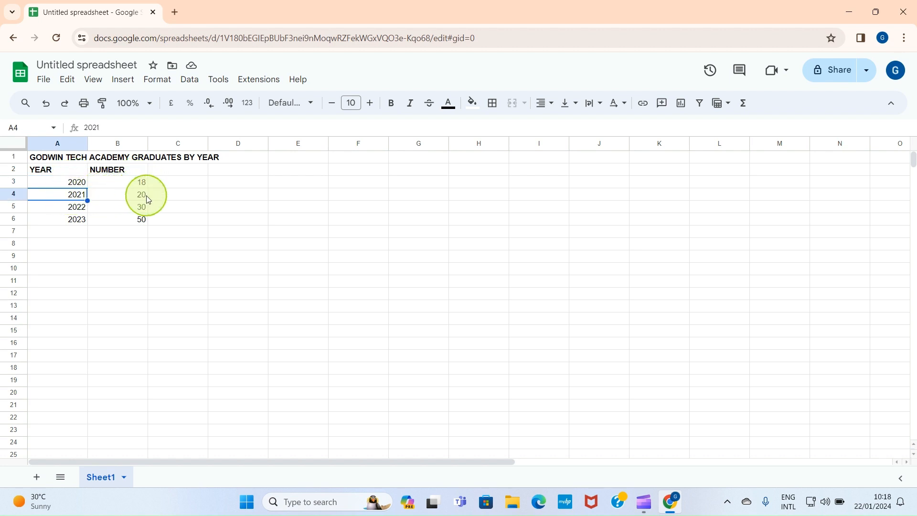
left_click(82, 207)
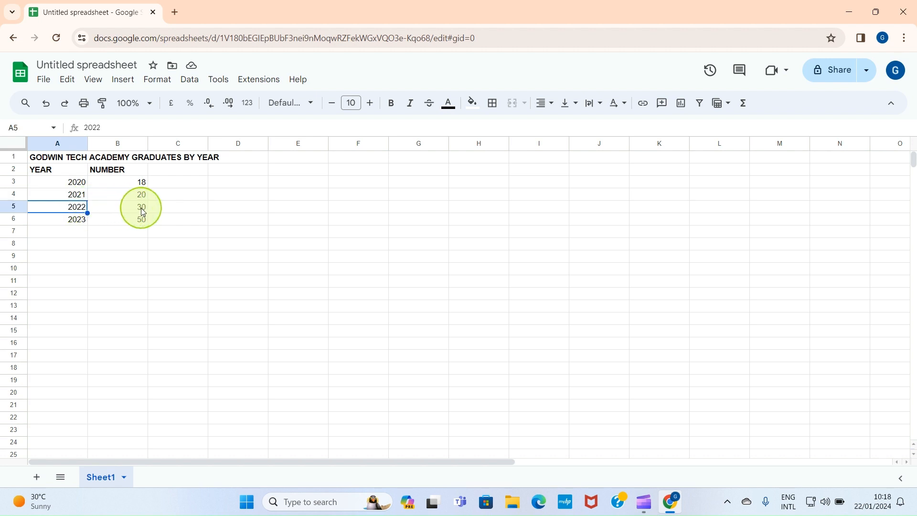
left_click(56, 225)
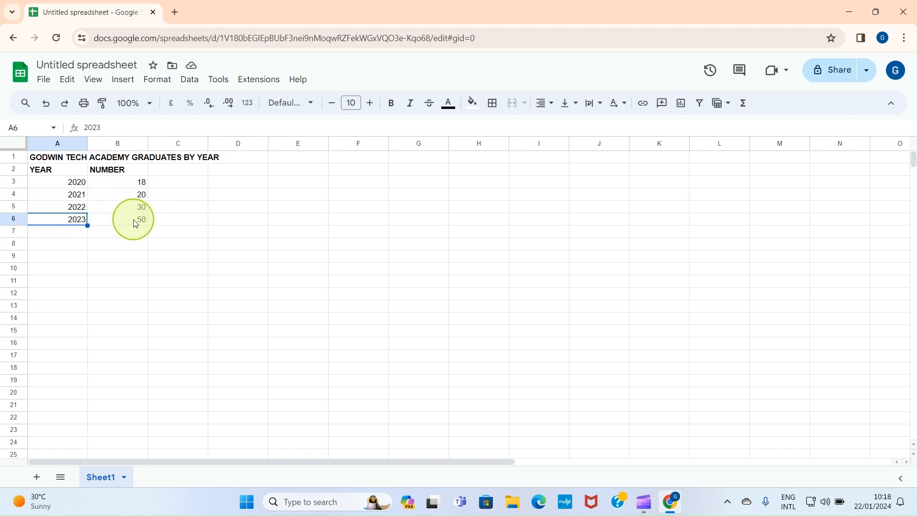
left_click(276, 218)
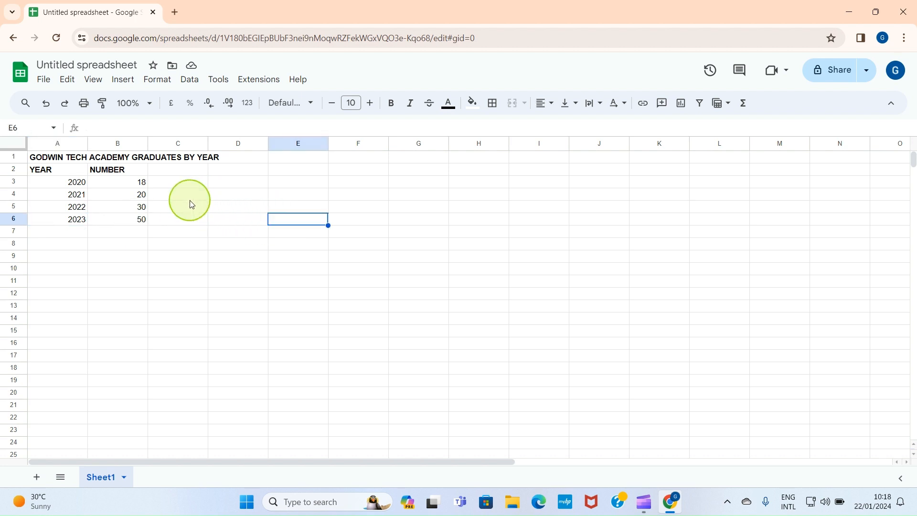
Insert a chart from the YEAR and NUMBER data in A2:B6.
left_click(39, 172)
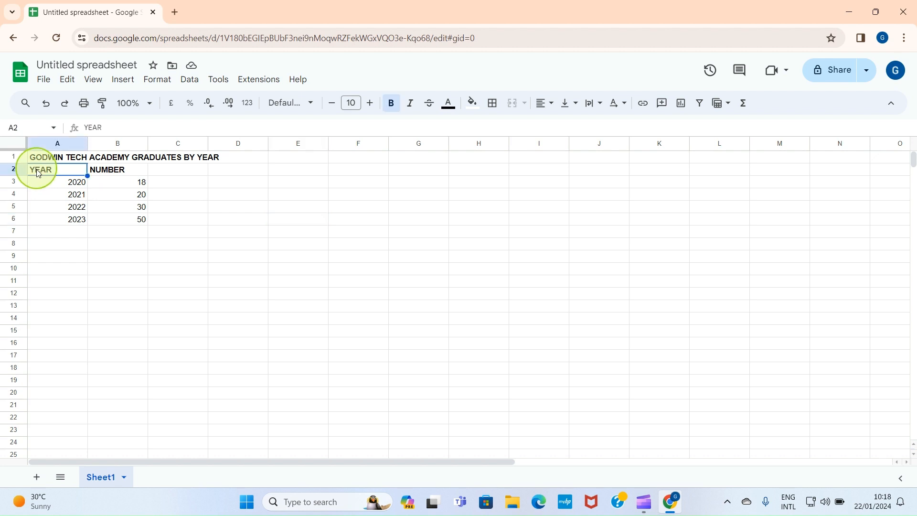
left_click_drag(58, 176, 126, 221)
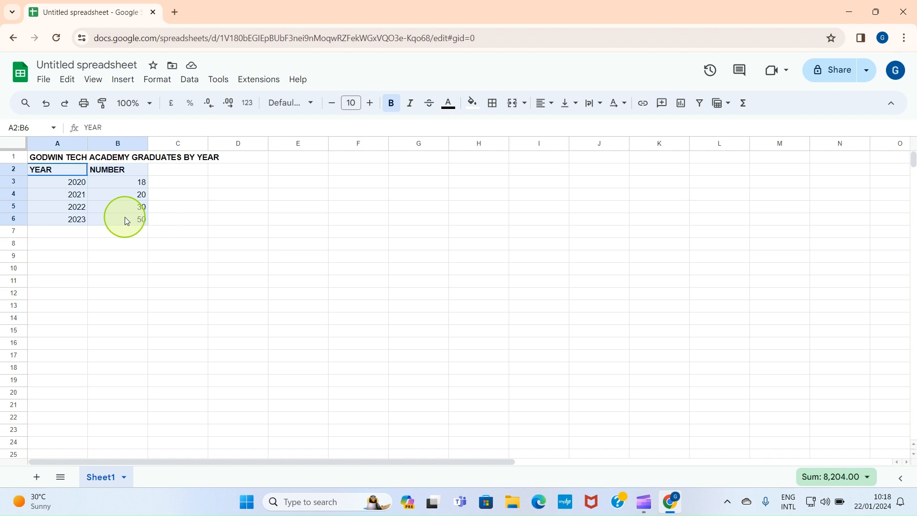
left_click_drag(125, 221, 125, 221)
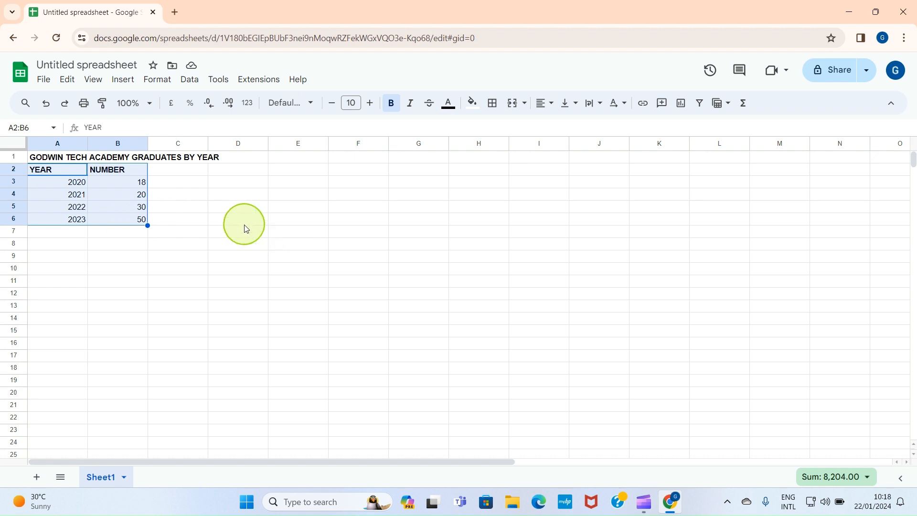
left_click(120, 82)
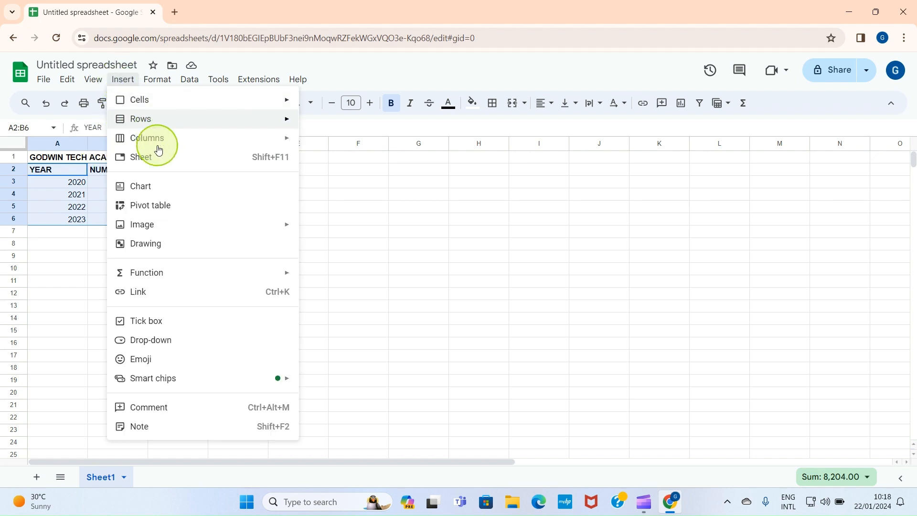
left_click(157, 187)
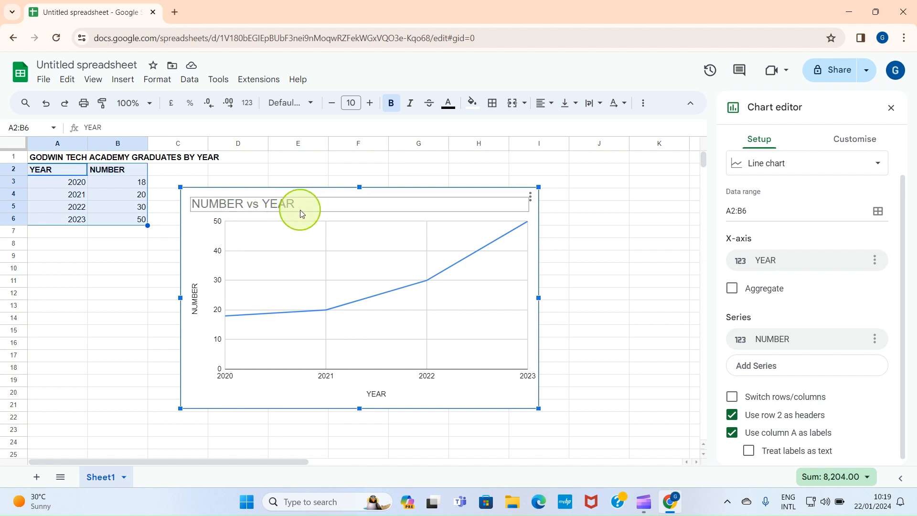
Change the graduates-by-year chart from a line chart to a standard column chart.
left_click(771, 168)
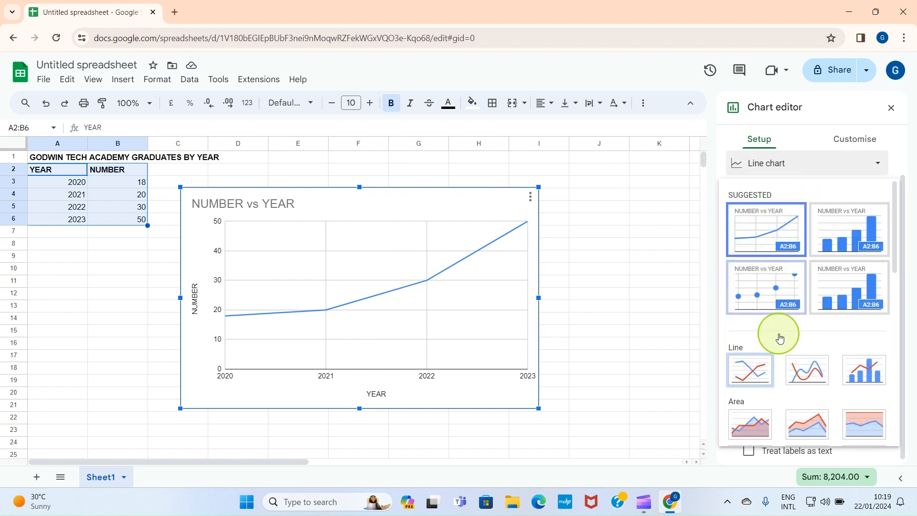
scroll(788, 358, "down", 7)
scroll(779, 289, "up", 4)
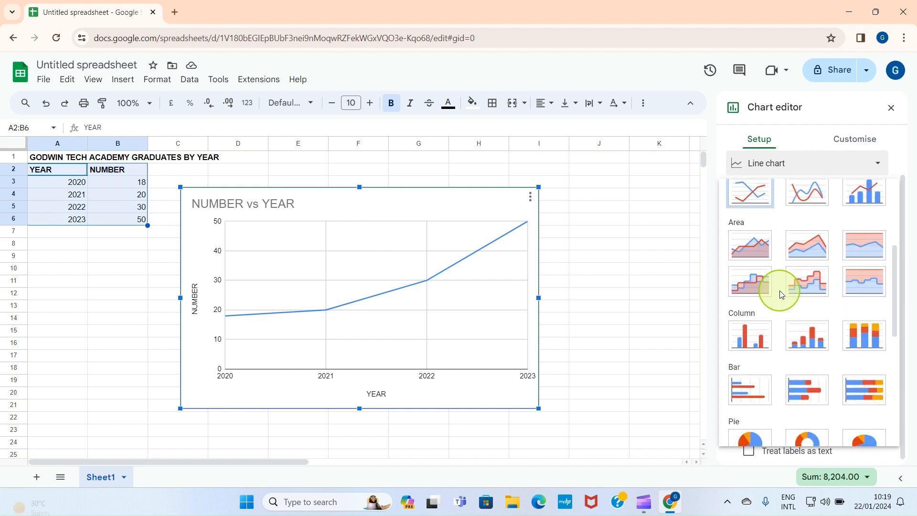
scroll(778, 308, "down", 3)
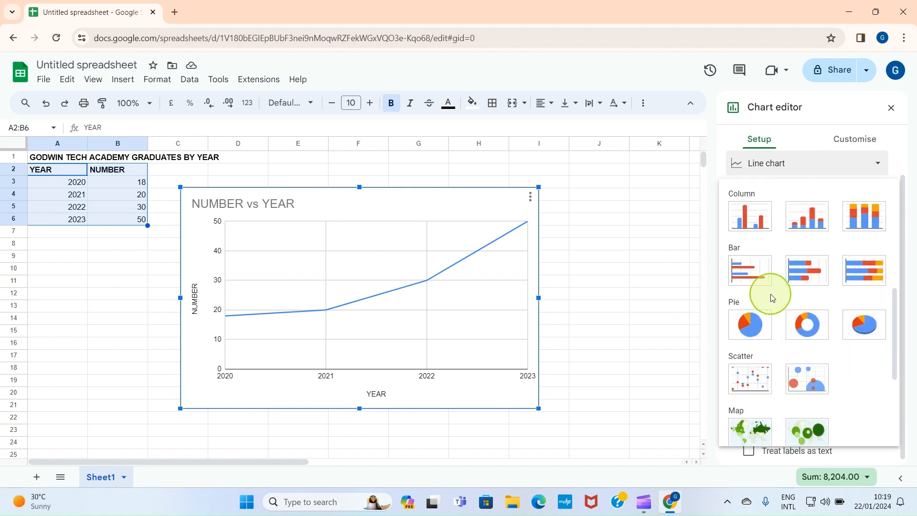
scroll(773, 300, "up", 3)
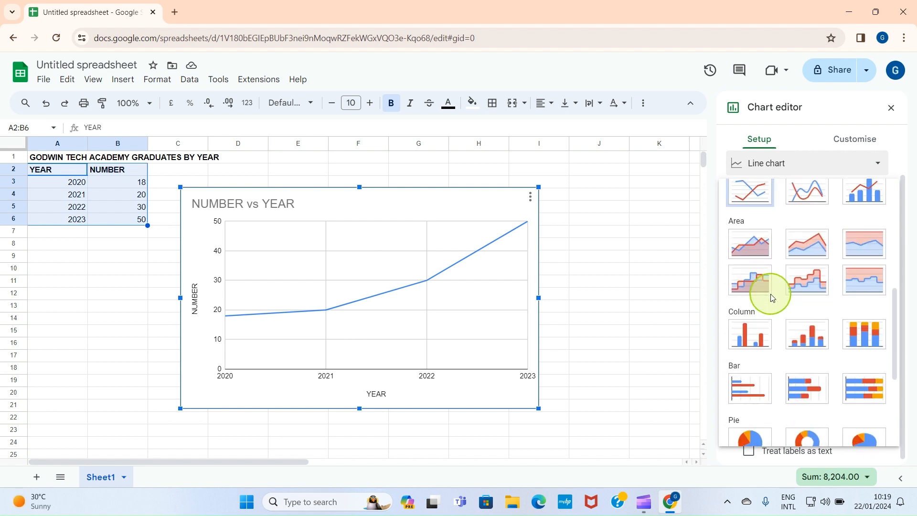
left_click(748, 332)
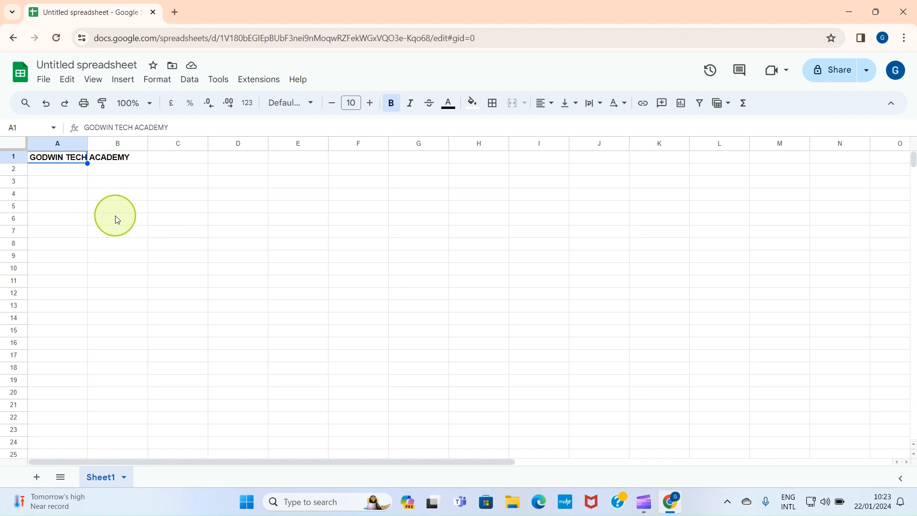
Extend the title in cell A1 to read GODWIN TECH ACADEMY COURSES.
double_click(57, 156)
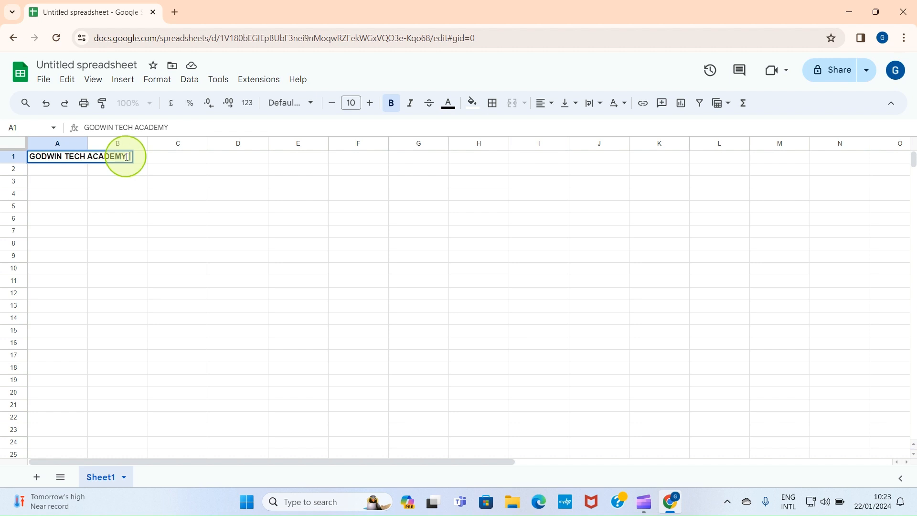
type("COURSES")
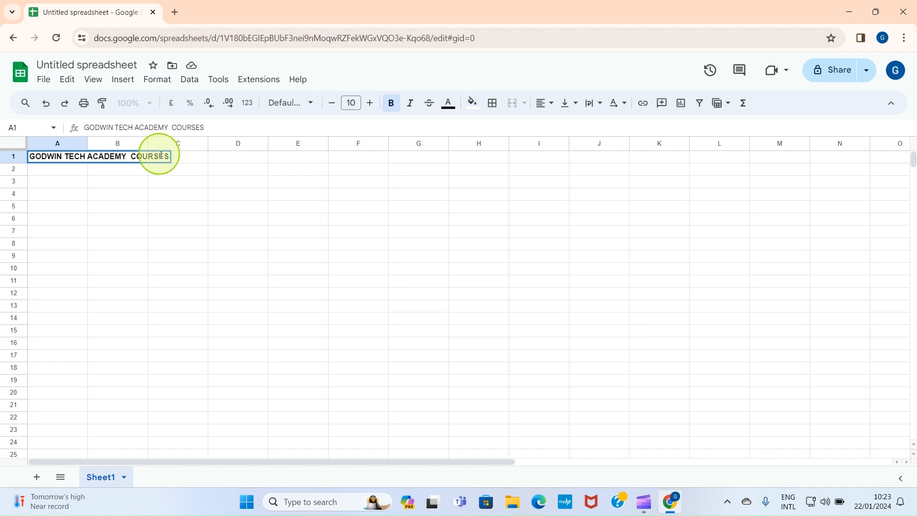
key("Return")
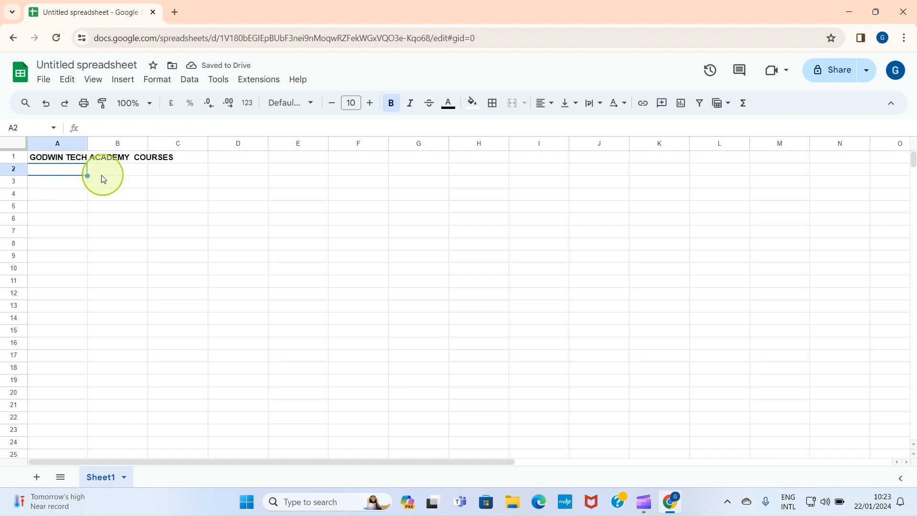
Add the column heading COURSE in cell A2 beneath the title.
left_click(114, 176)
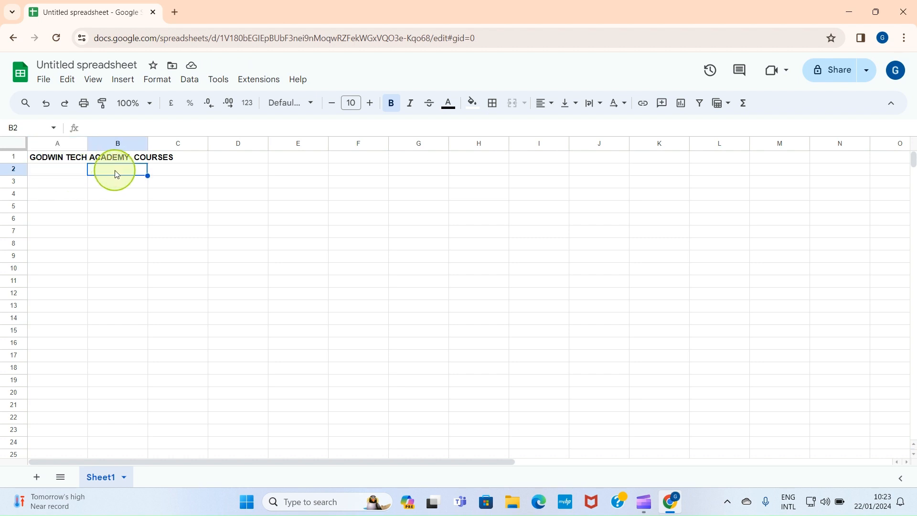
double_click(53, 171)
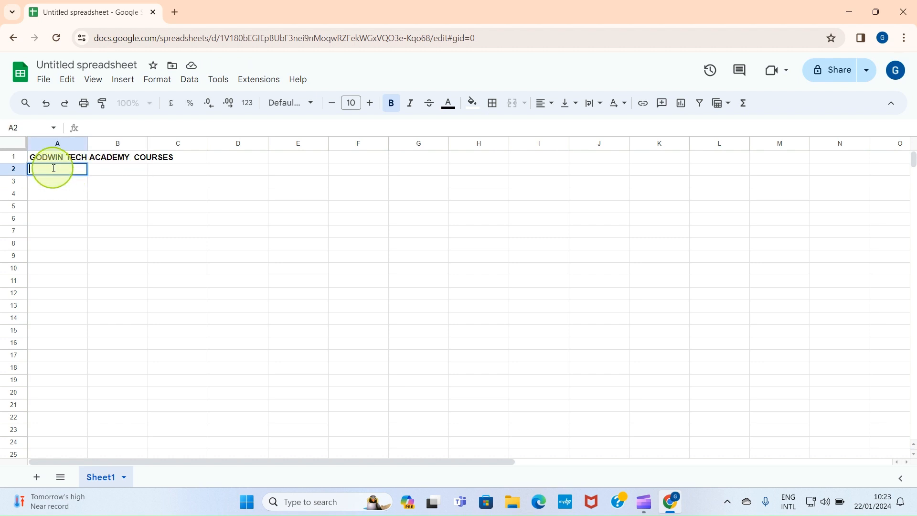
type("COURSE")
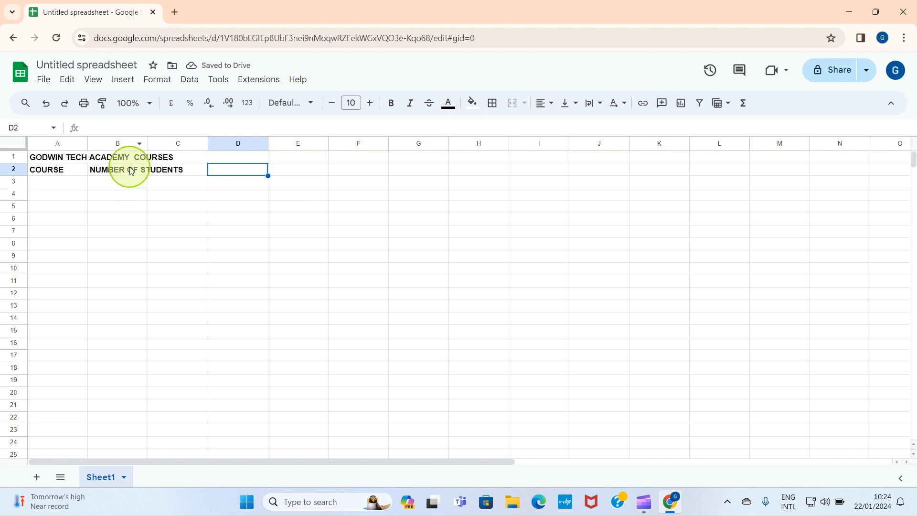
Widen column B so the NUMBER OF STUDENTS heading fits inside it.
left_click(132, 171)
left_click(128, 145)
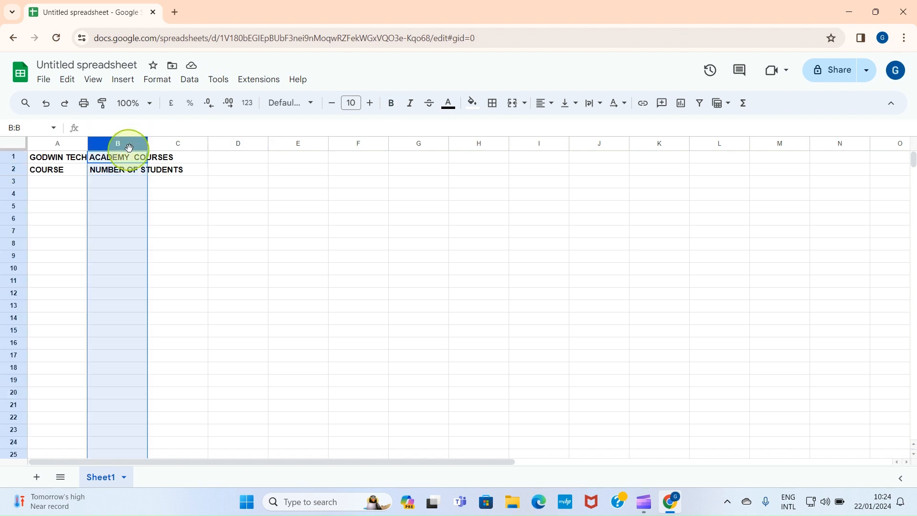
left_click_drag(146, 142, 187, 143)
left_click(156, 172)
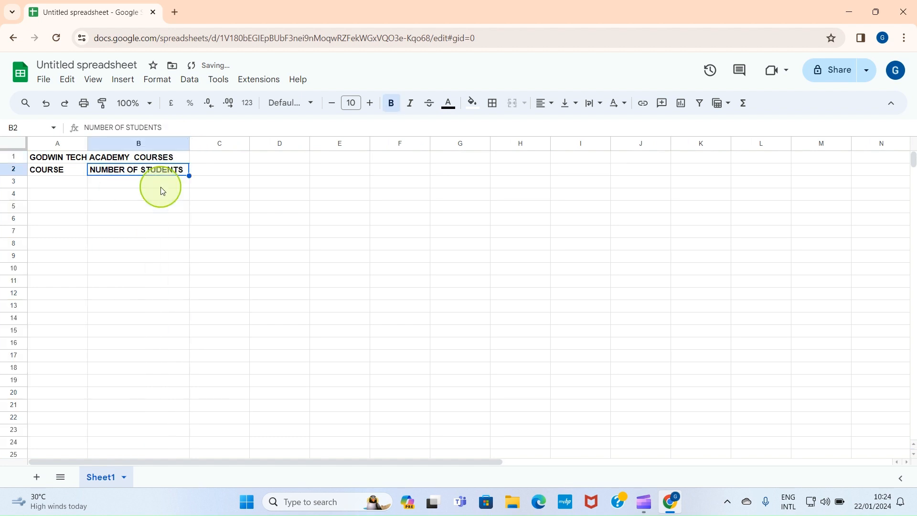
Enter MICROSOFT EXCEL as the first course in cell A3.
left_click(66, 184)
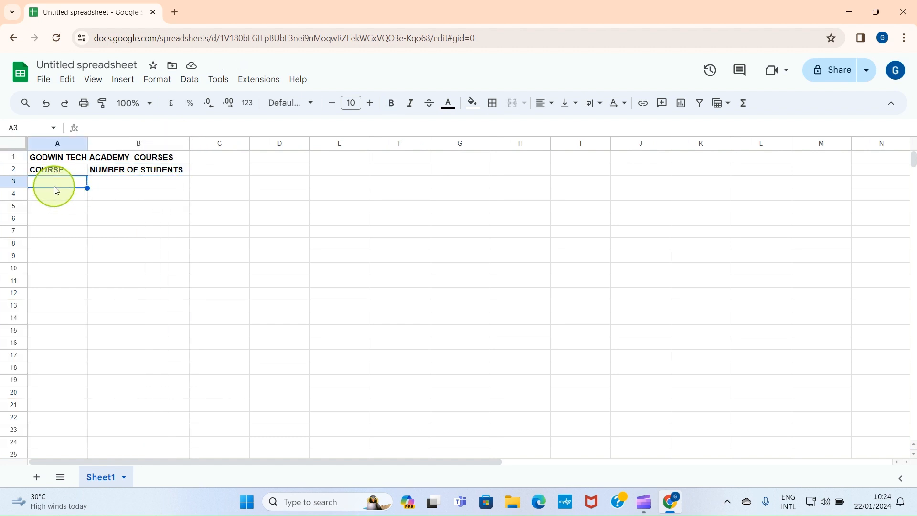
double_click(55, 187)
type("MICROSOFT EXCEL")
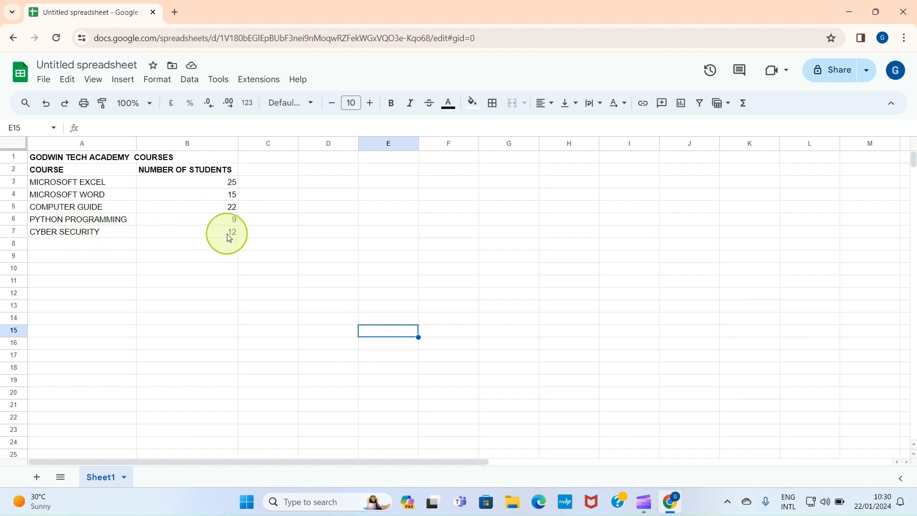
Insert a chart from the COURSE and NUMBER OF STUDENTS data in A2:B7.
left_click(214, 184)
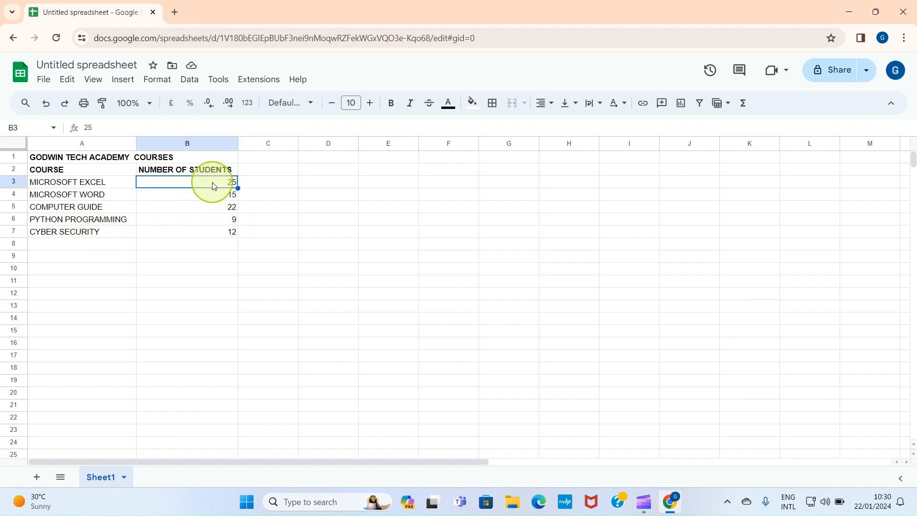
left_click(200, 235)
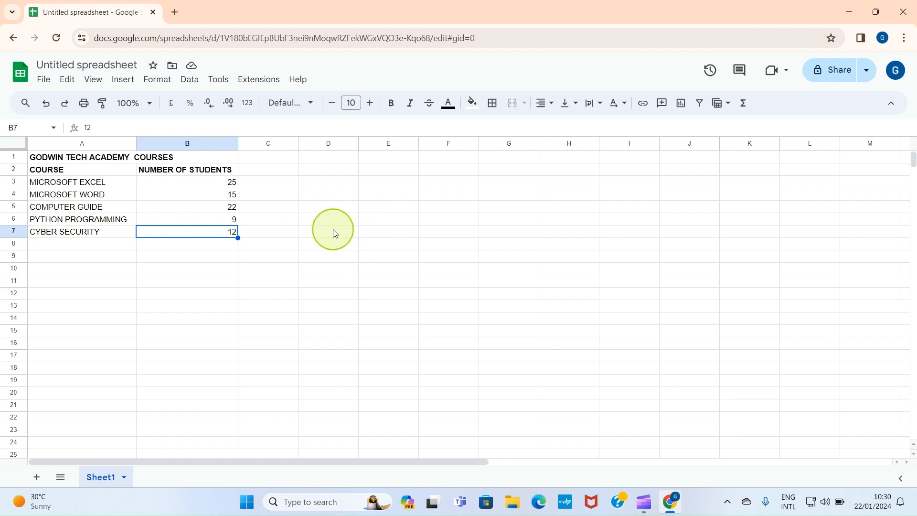
left_click(48, 172)
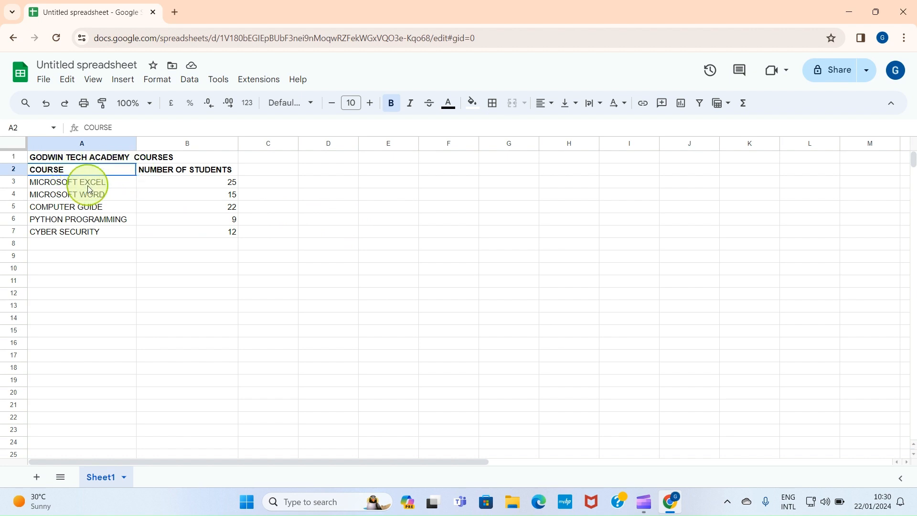
left_click_drag(88, 189, 188, 240)
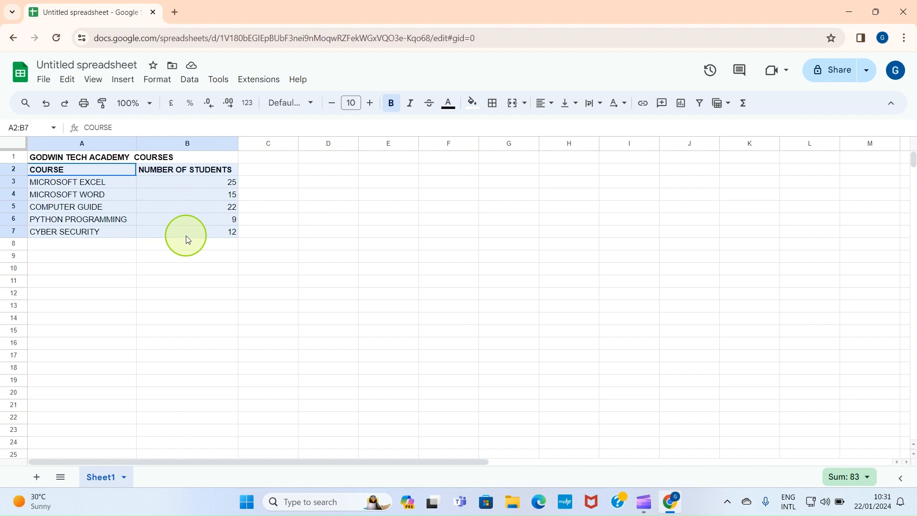
left_click_drag(187, 240, 188, 239)
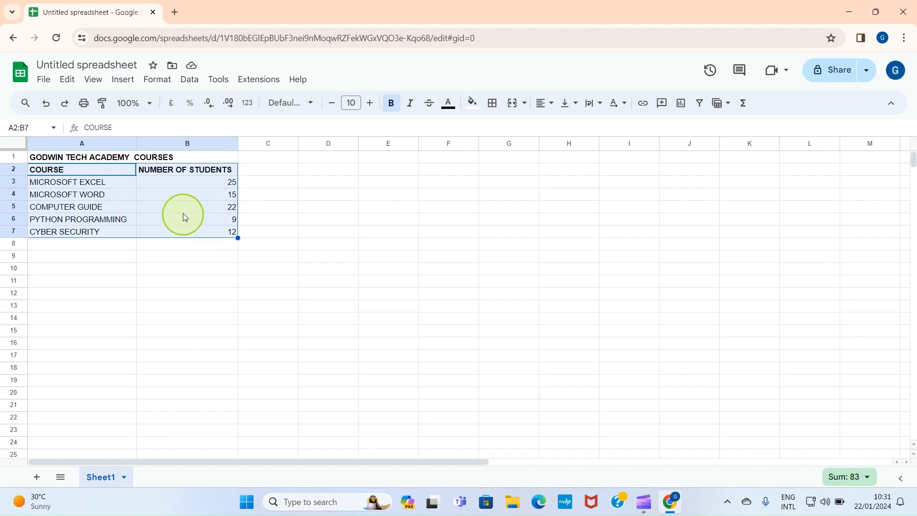
left_click(119, 86)
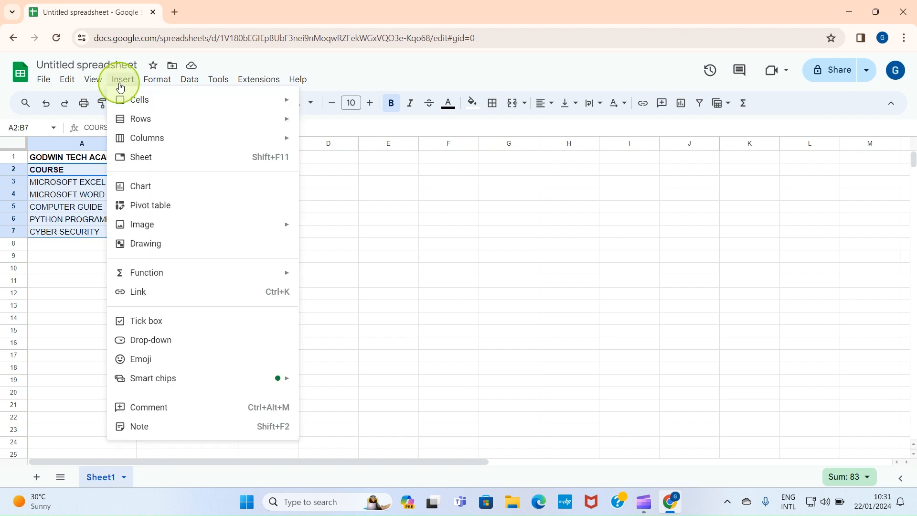
left_click(141, 186)
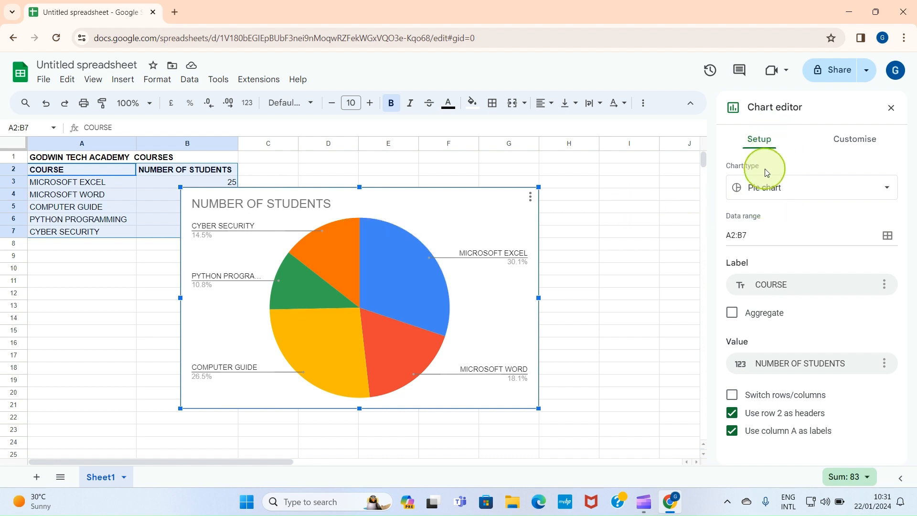
Change the NUMBER OF STUDENTS chart from a pie chart to a standard bar chart.
left_click(780, 199)
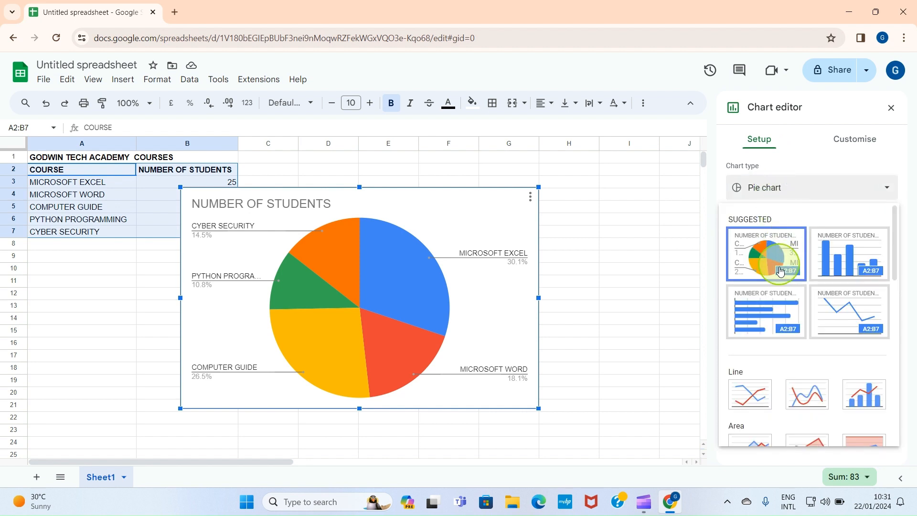
scroll(761, 387, "down", 1)
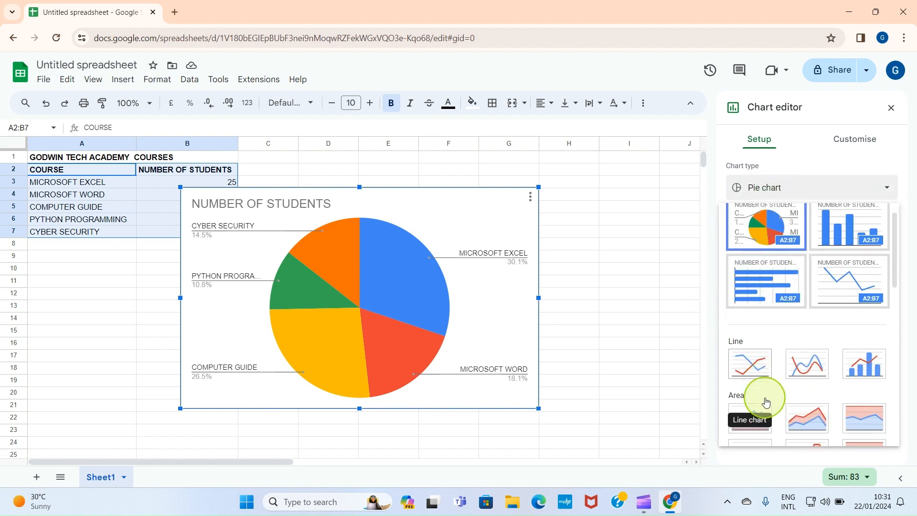
scroll(759, 373, "down", 4)
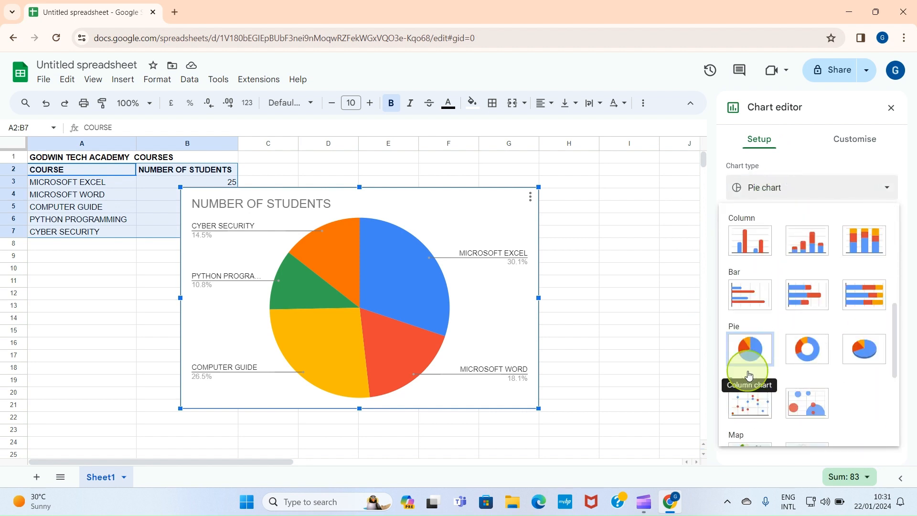
left_click(742, 294)
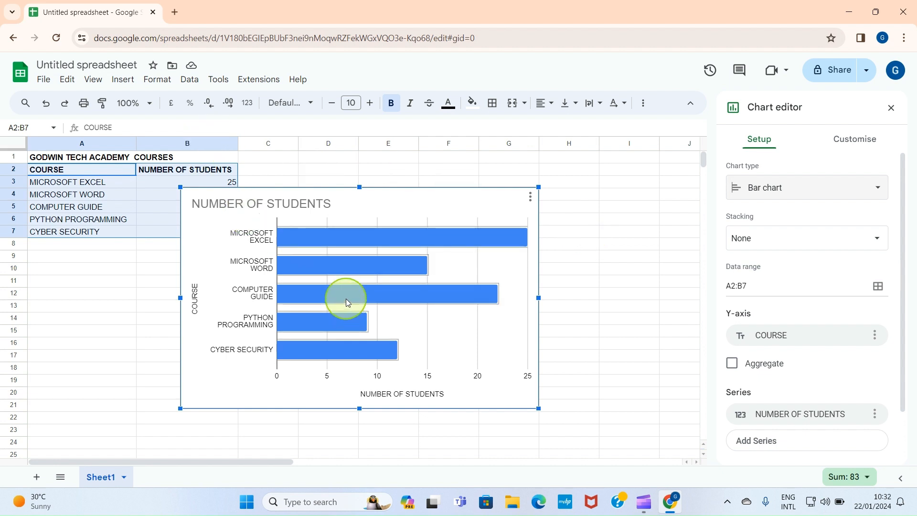
Delete the bar chart and insert a new chart from the selected course data in A2:B7.
key("Delete")
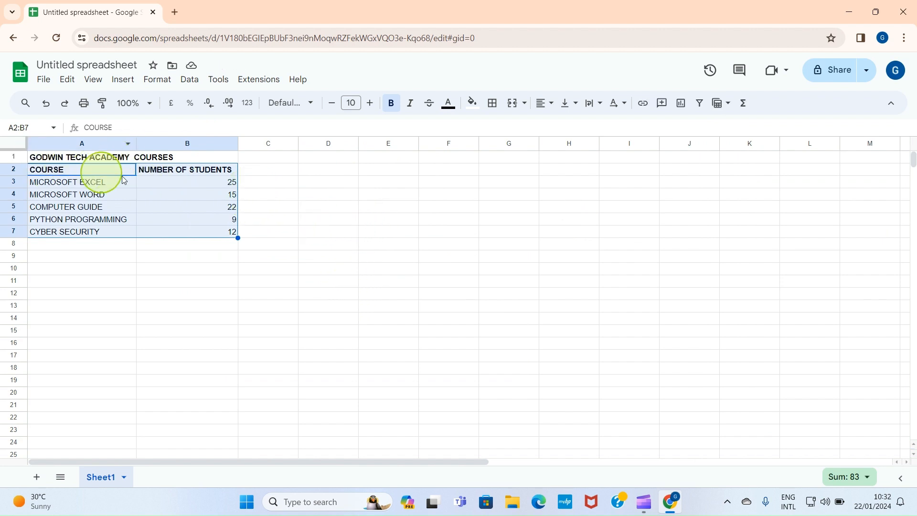
left_click(124, 80)
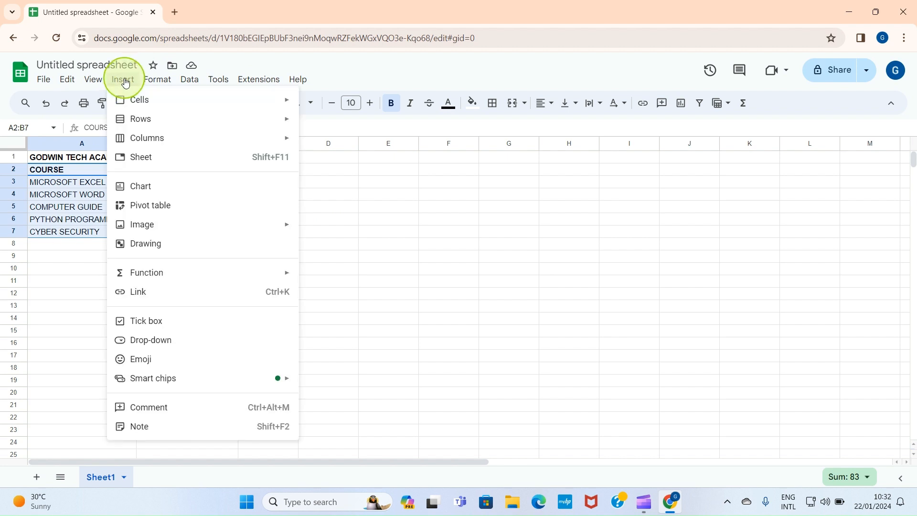
left_click(148, 189)
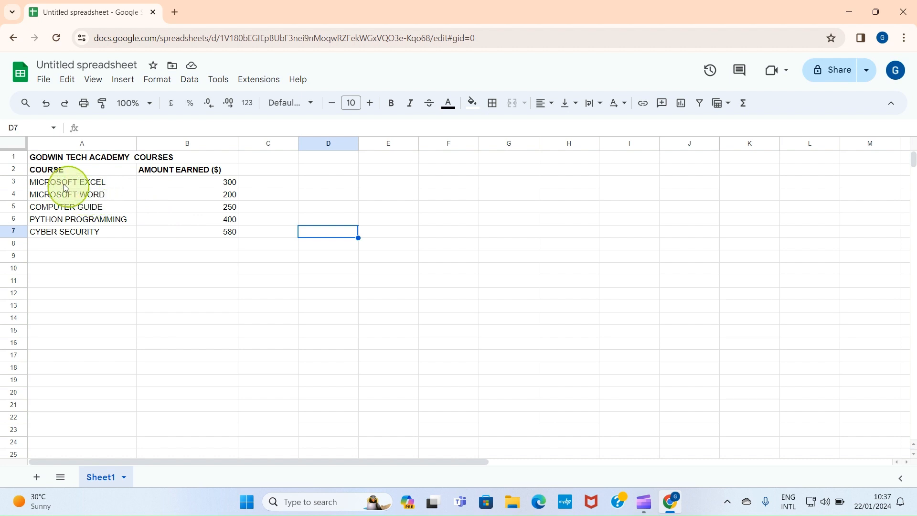
Insert a chart from the COURSE and AMOUNT EARNED ($) data in A2:B7.
left_click(46, 173)
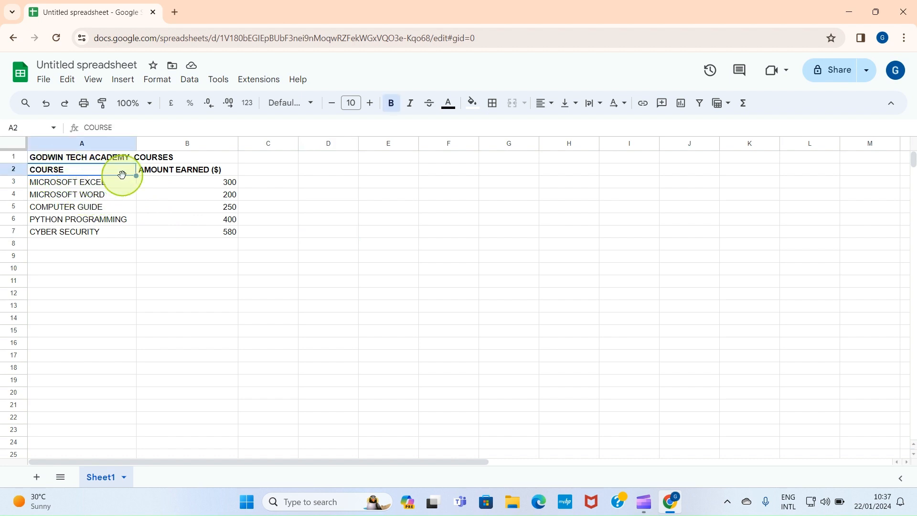
left_click_drag(104, 175, 194, 241)
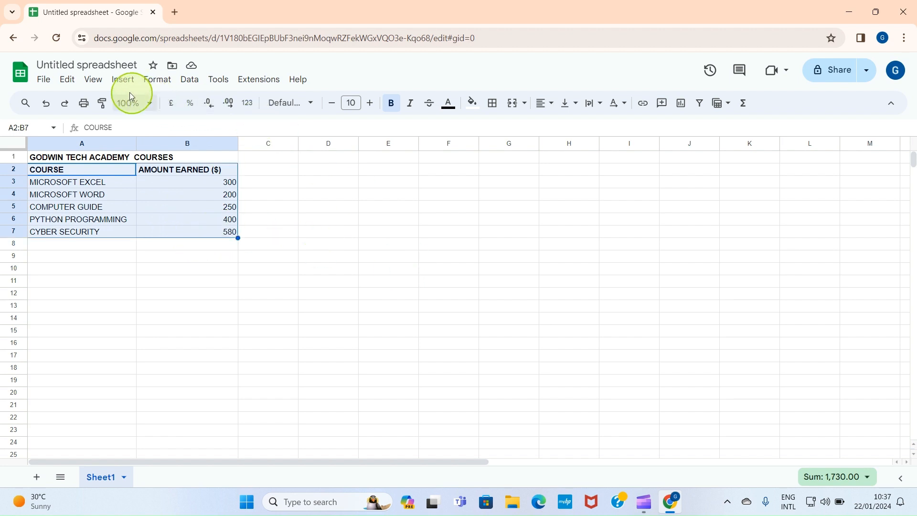
left_click(123, 81)
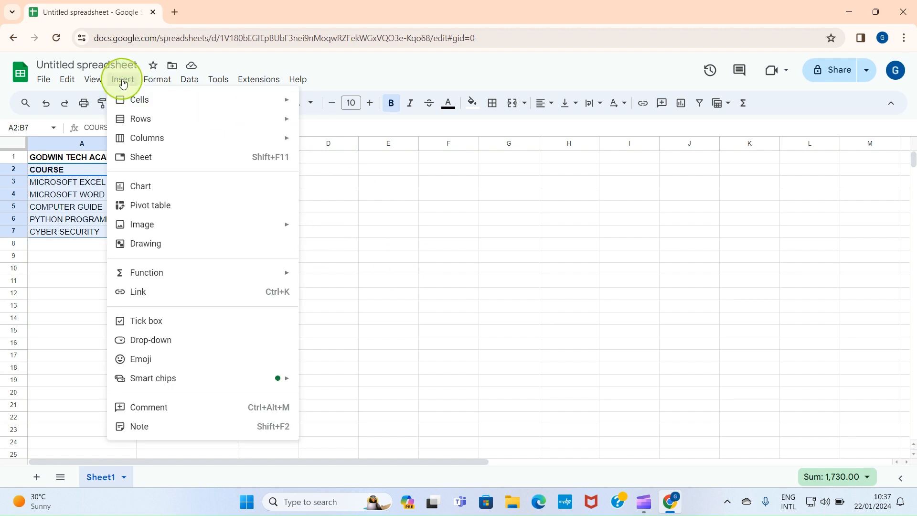
left_click(145, 180)
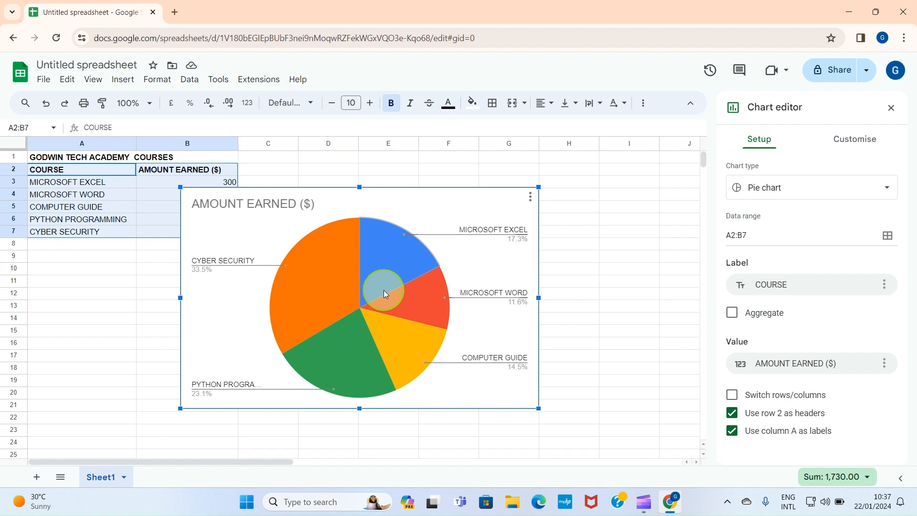
Change the AMOUNT EARNED ($) chart to a line chart and open the formatting options of its data series.
left_click(778, 192)
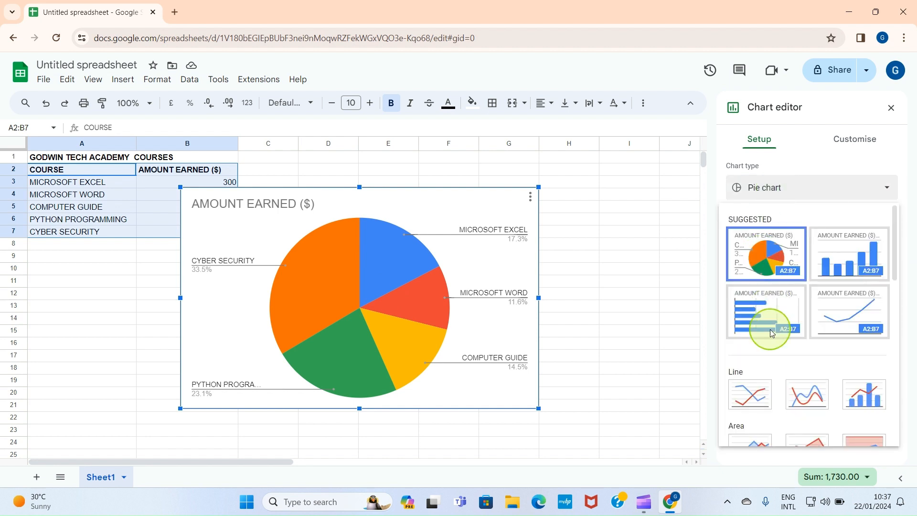
left_click(747, 396)
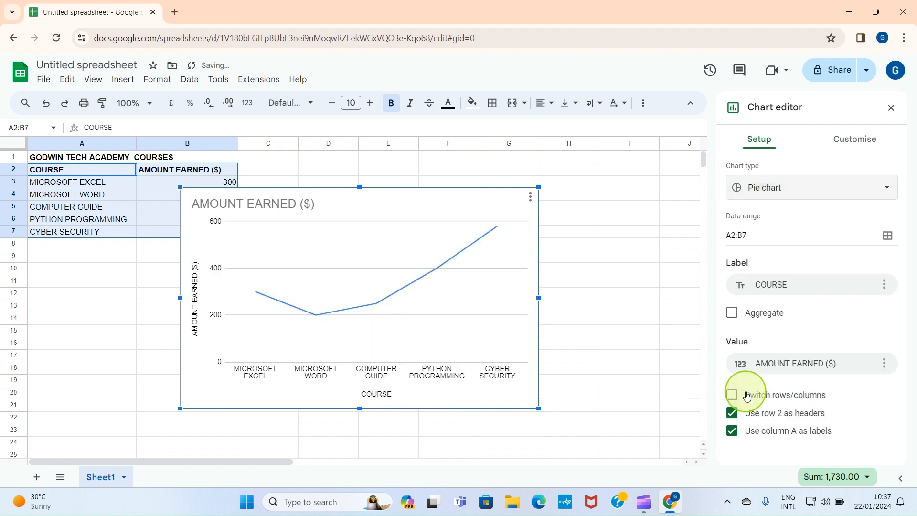
left_click(256, 294)
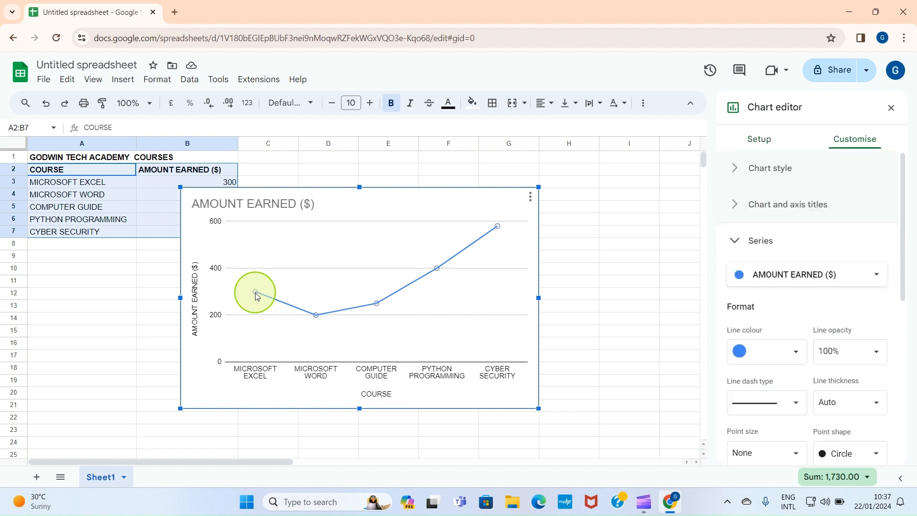